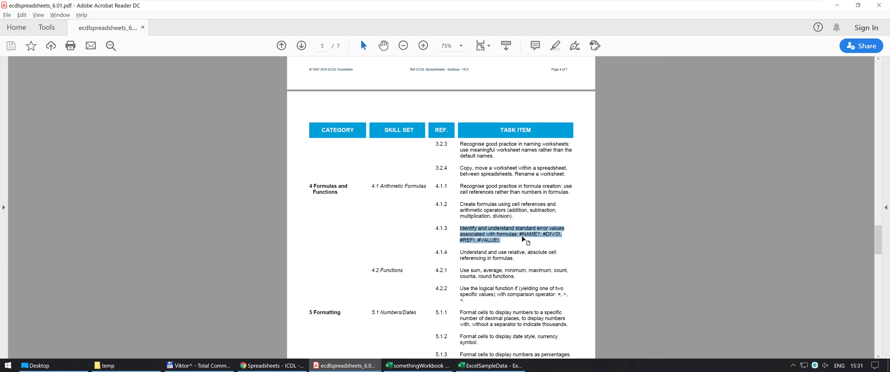
Switch to the somethingWorkbook spreadsheet in Excel and enter the formula =SUM(E2:E7) in cell H7
key(alt+Tab)
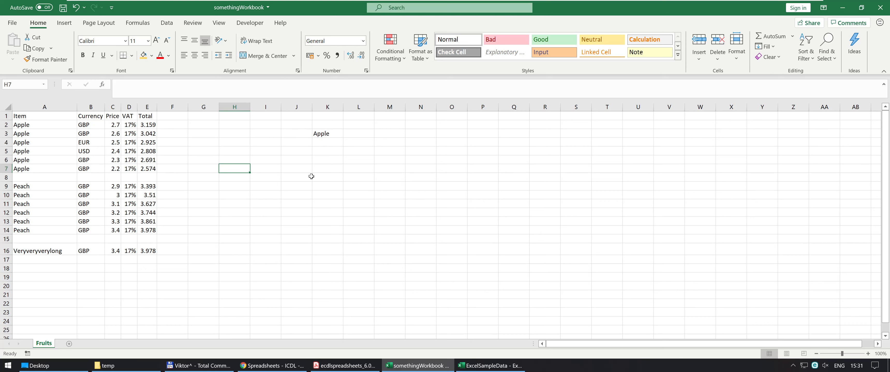
text(=)
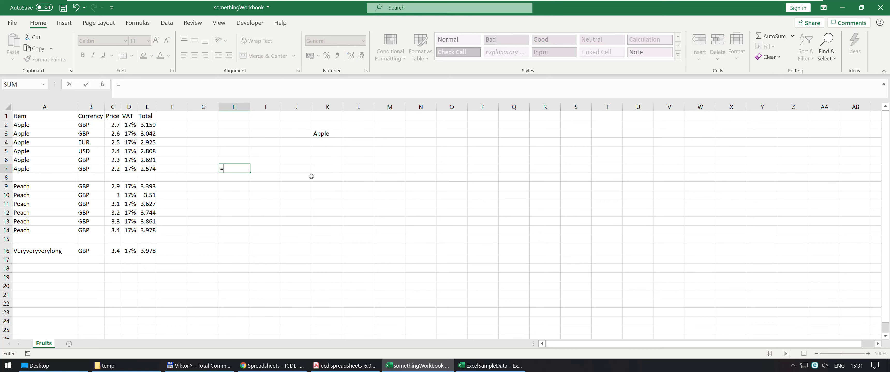
text(su)
key(Tab)
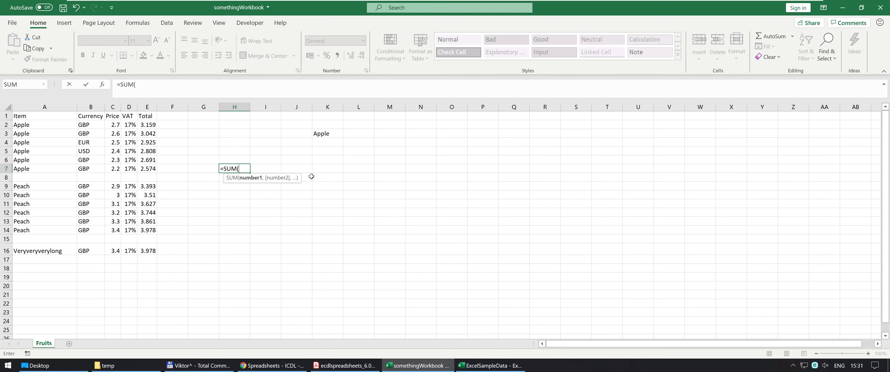
key(Left)
key(Left)
key(Left)
key(shift+Up)
key(shift+Up)
key(shift+Up)
key(shift+Up)
key(shift+Up)
key(ctrl+Return)
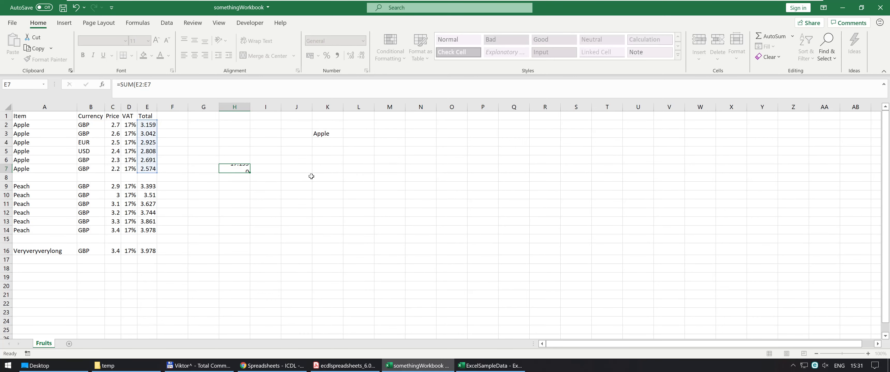
Misspell the function name in H7 so that its formula reads =SUn(E2:E7)
click(131, 85)
drag(131, 85, 134, 85)
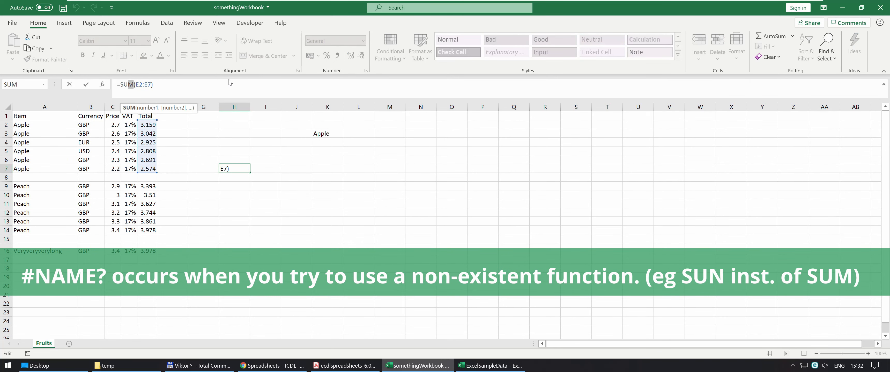
text(n)
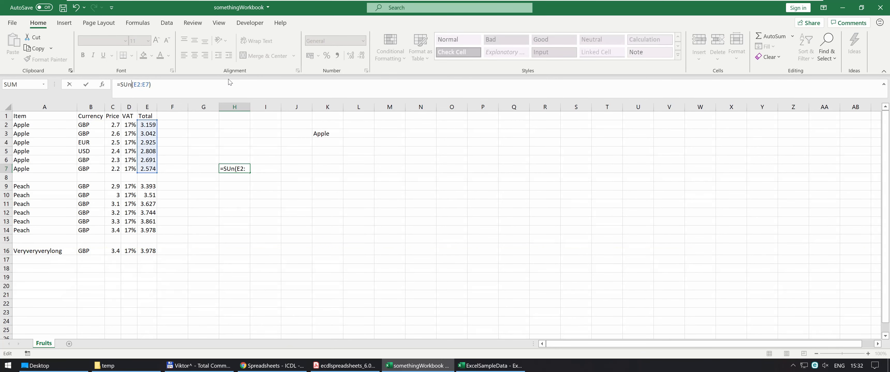
key(Return)
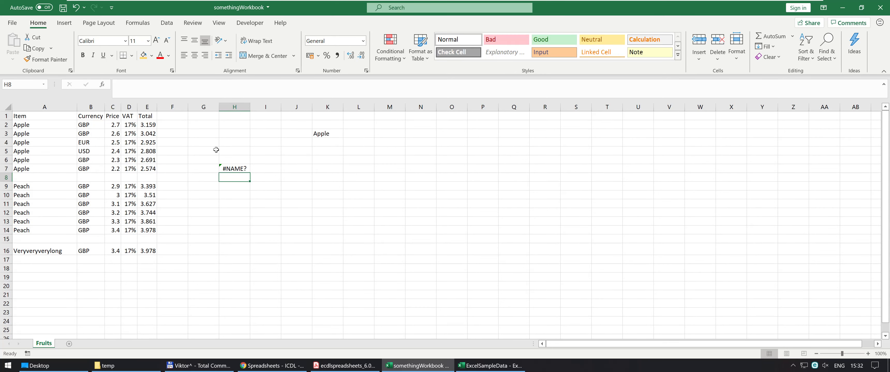
Examine the error explanation and options for H7, and review the function name in its formula without changing it
click(231, 170)
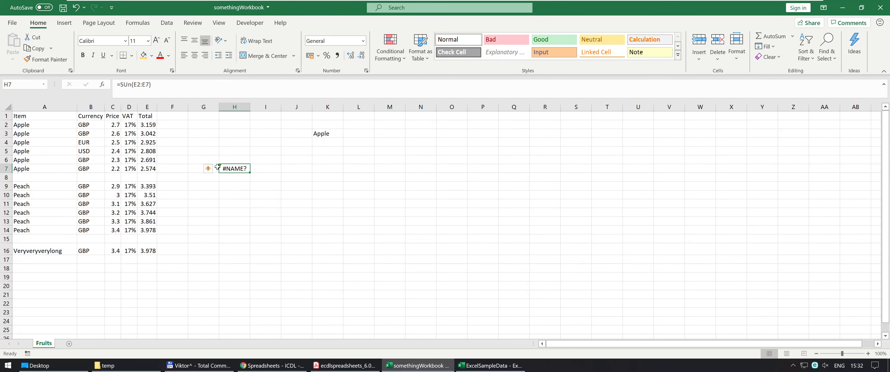
mouse_move(213, 171)
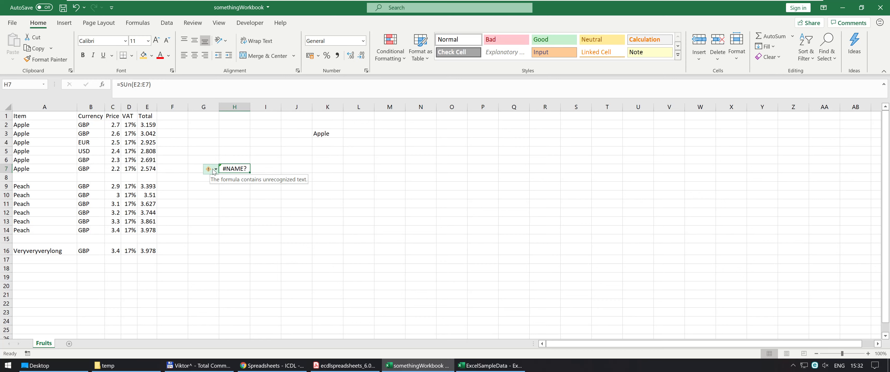
click(213, 171)
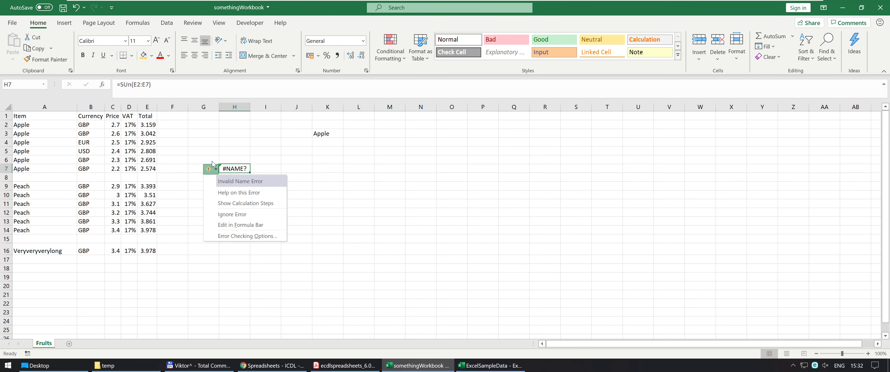
click(131, 85)
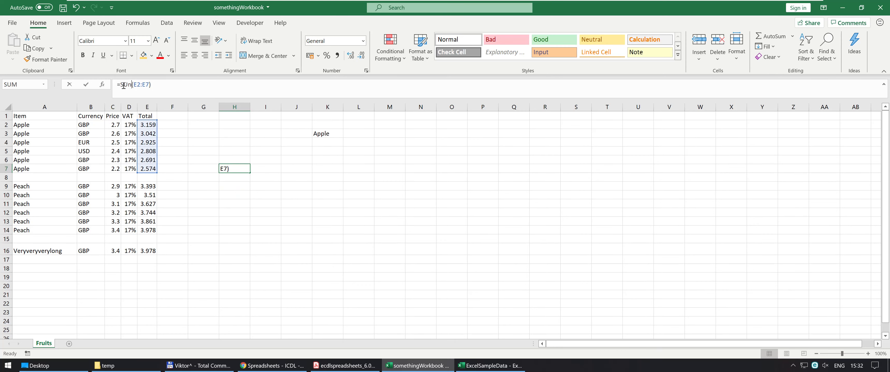
drag(131, 86, 119, 86)
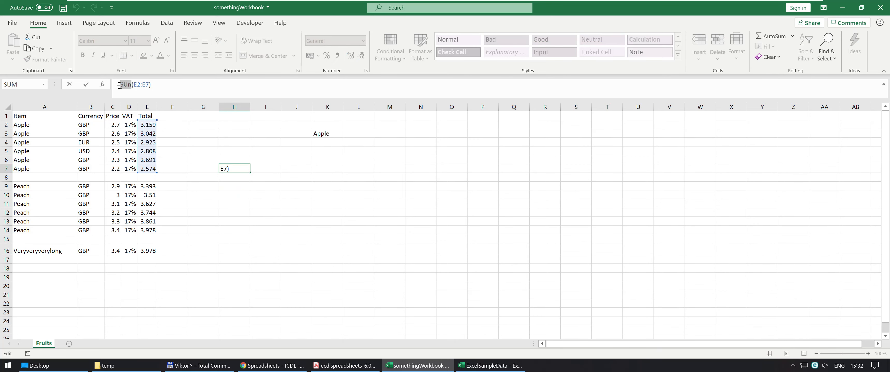
key(Escape)
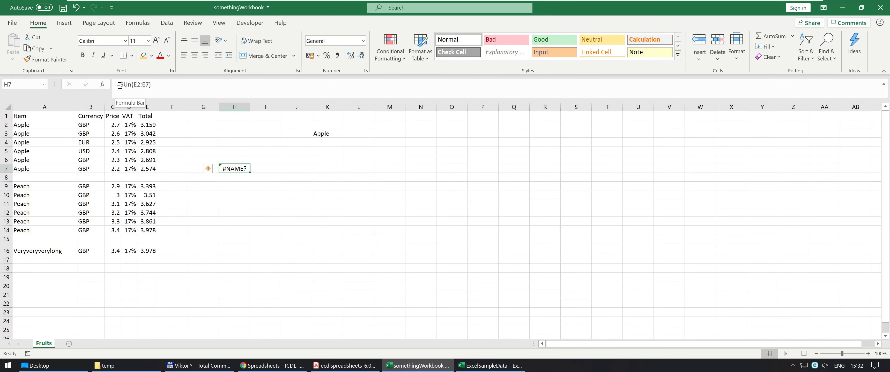
Consult the error values item in the Acrobat Reader syllabus, return to the Excel workbook, and enter =E14+E16 in the cleared cell H7
key(alt+Tab)
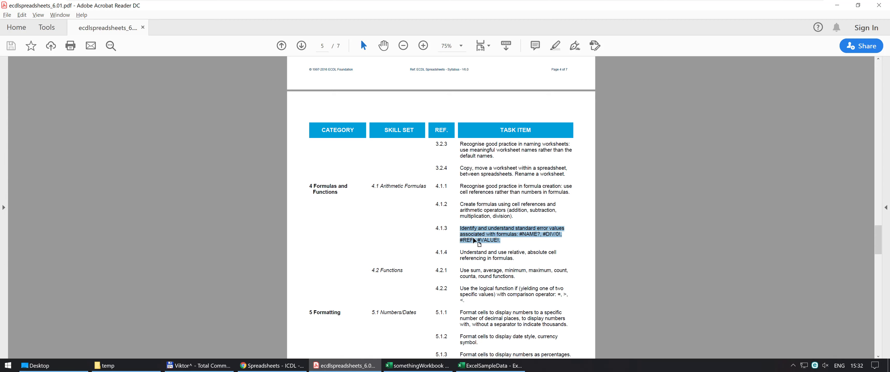
key(alt+Tab)
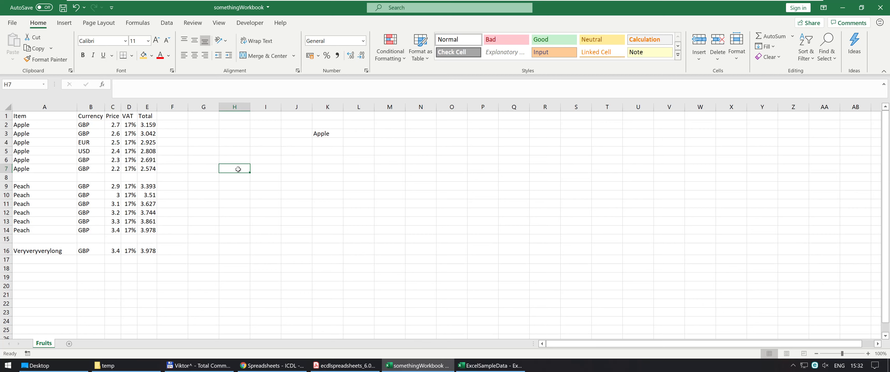
text(=)
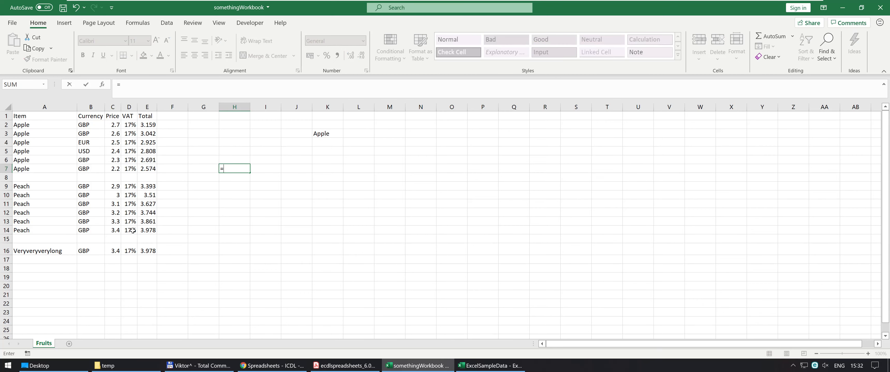
click(147, 230)
text(+)
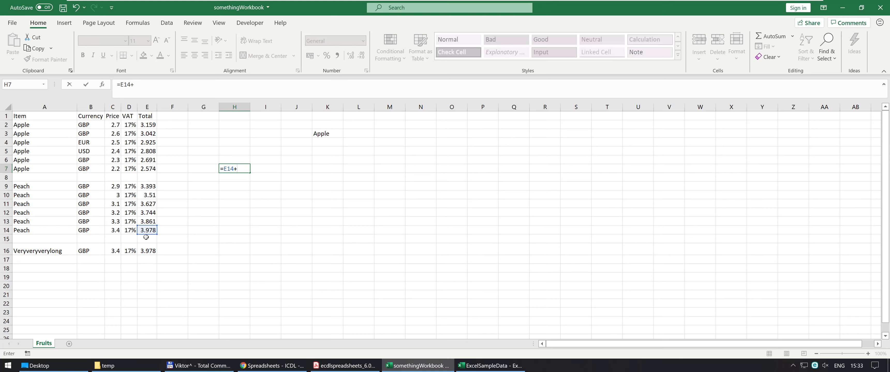
click(148, 251)
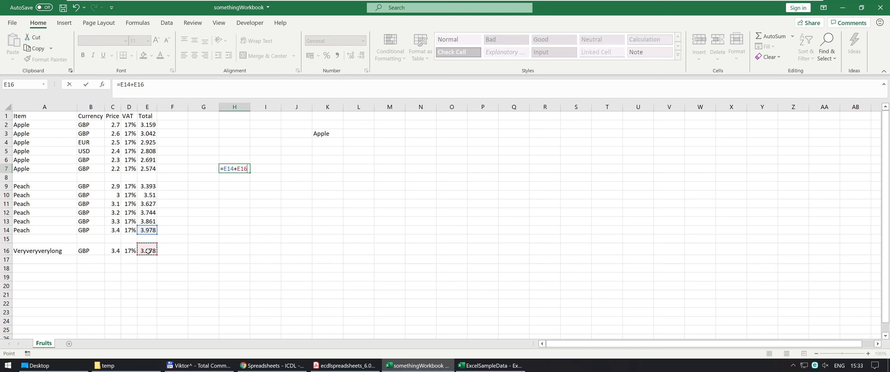
key(Return)
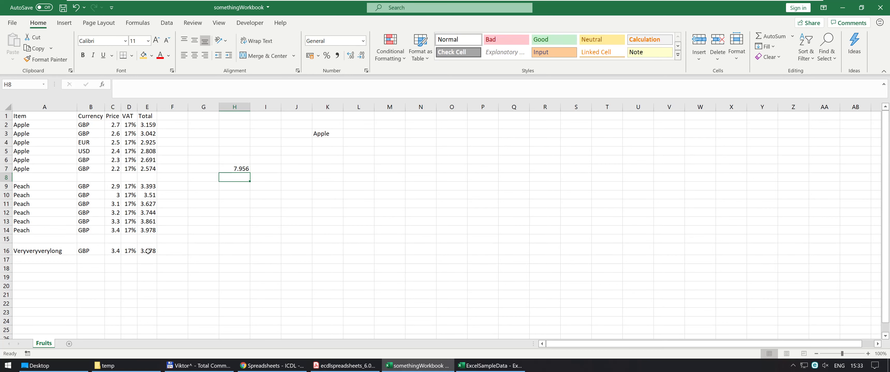
Delete row 16, examine the formula in H7, and undo the row deletion
right_click(7, 251)
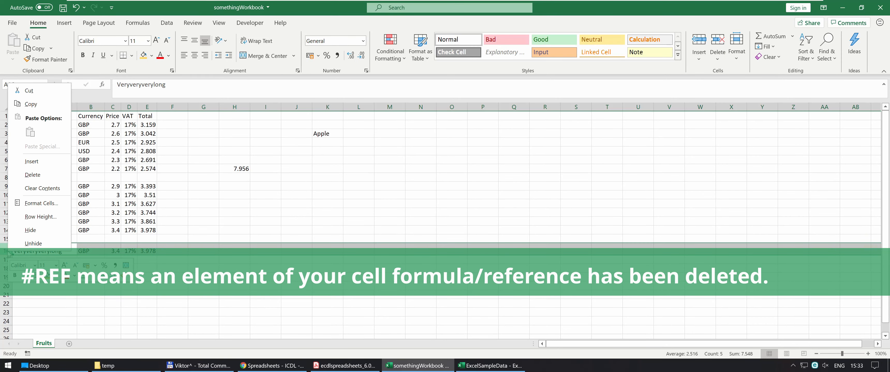
click(47, 178)
click(239, 168)
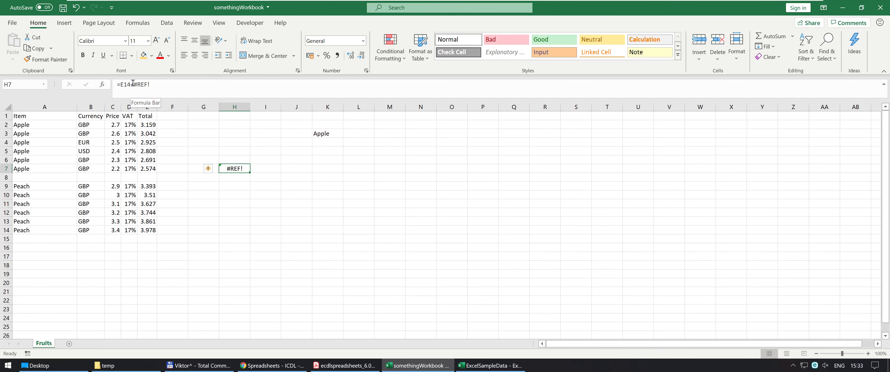
click(76, 7)
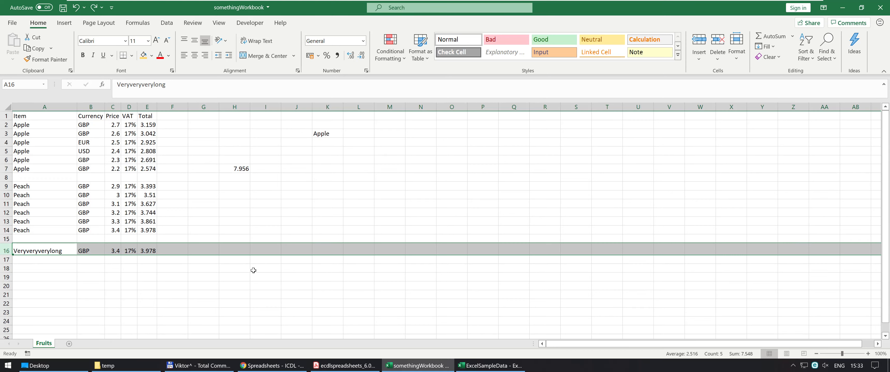
Duplicate the Fruits sheet, and in H7 of the original sheet enter the formula =E14+'Fruits (2)'!E16
drag(47, 343, 76, 344)
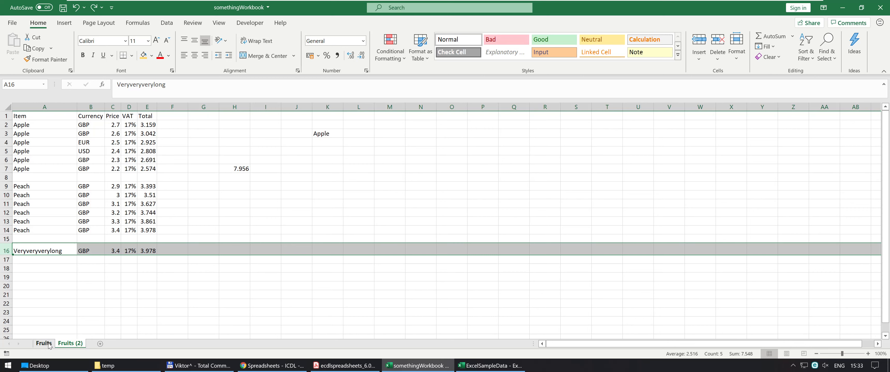
click(233, 169)
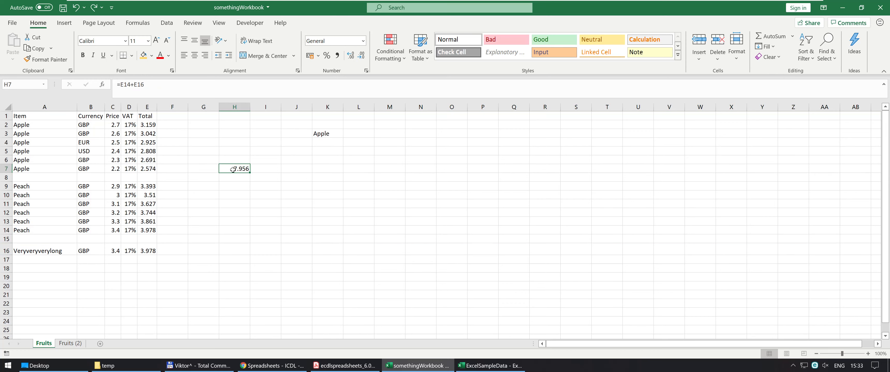
double_click(233, 169)
text(=)
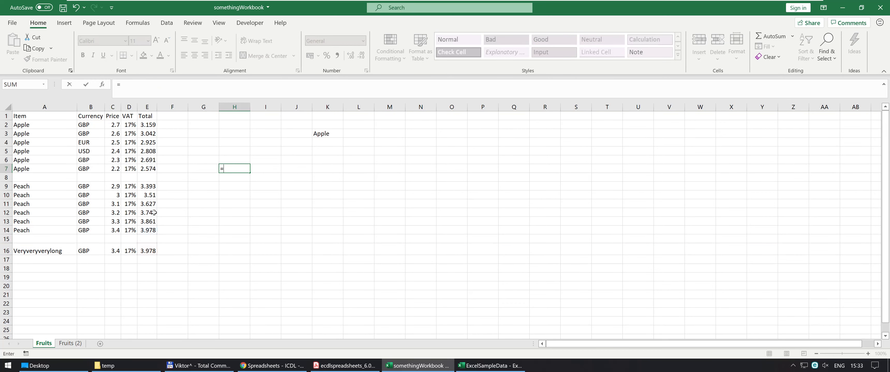
click(148, 230)
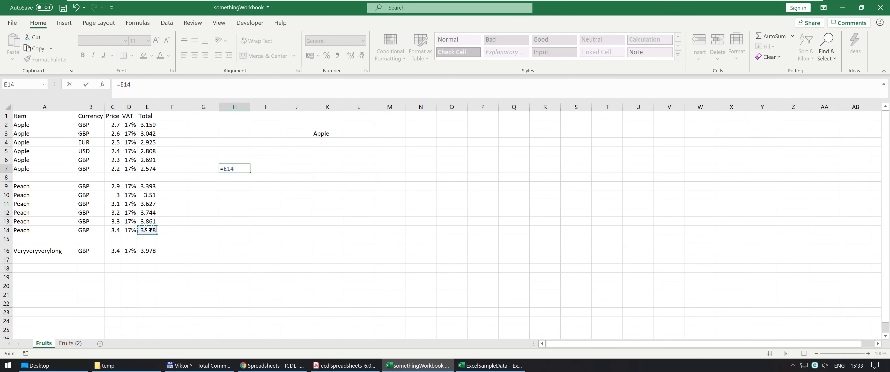
text(+)
click(71, 343)
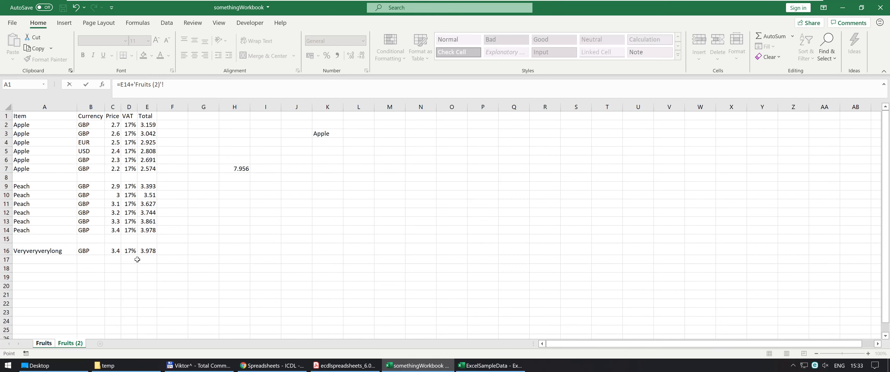
click(146, 251)
key(Return)
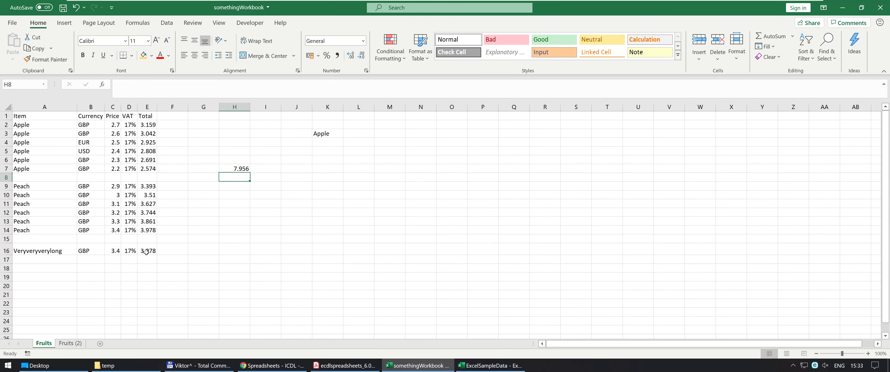
click(237, 167)
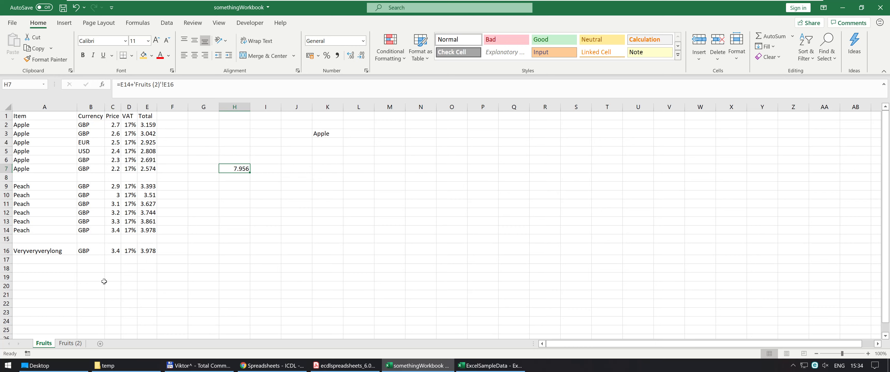
Permanently delete the Fruits (2) worksheet that the formula in H7 refers to
click(63, 343)
right_click(64, 343)
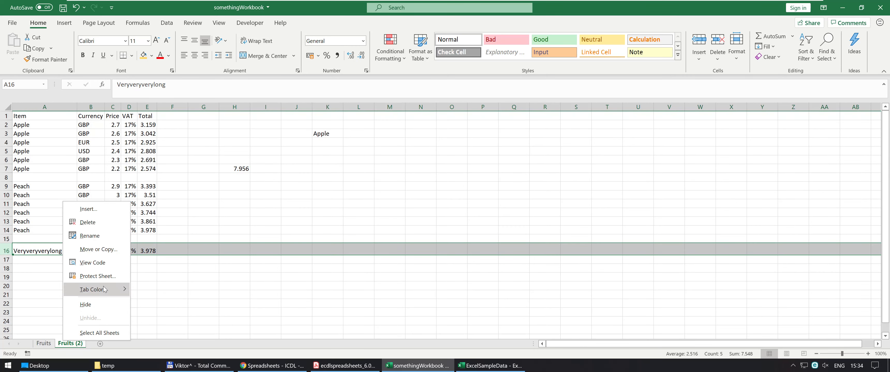
click(88, 223)
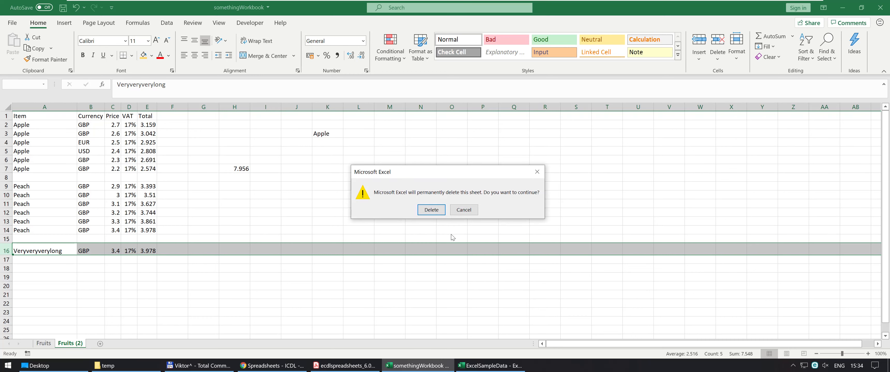
click(431, 211)
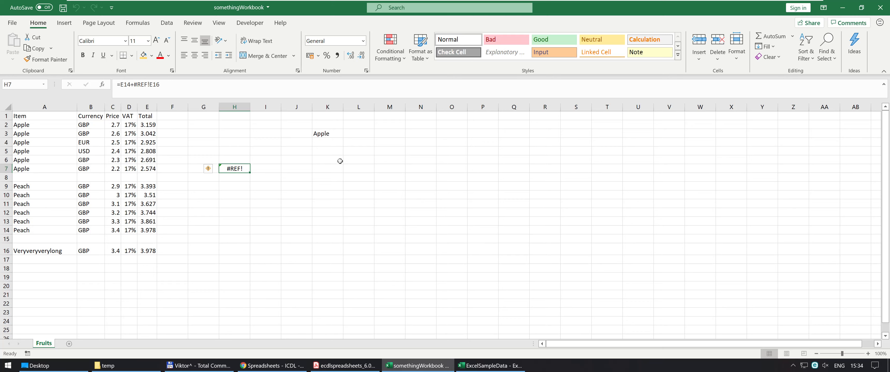
Recheck item 4.1.3 in the Acrobat Reader syllabus, return to the Excel workbook, and replace H7 with 2 apples and fill H8 with 1 apple
key(alt+Tab)
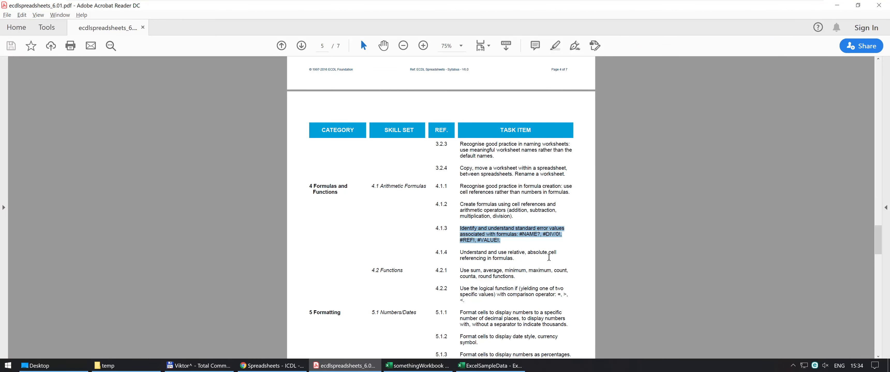
key(alt+Tab)
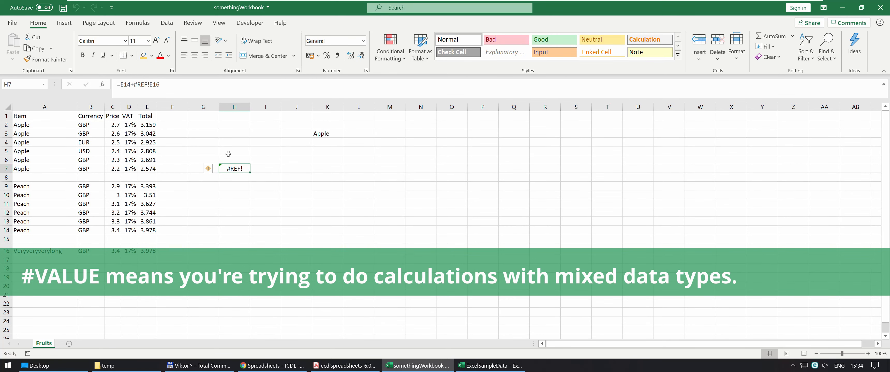
key(Delete)
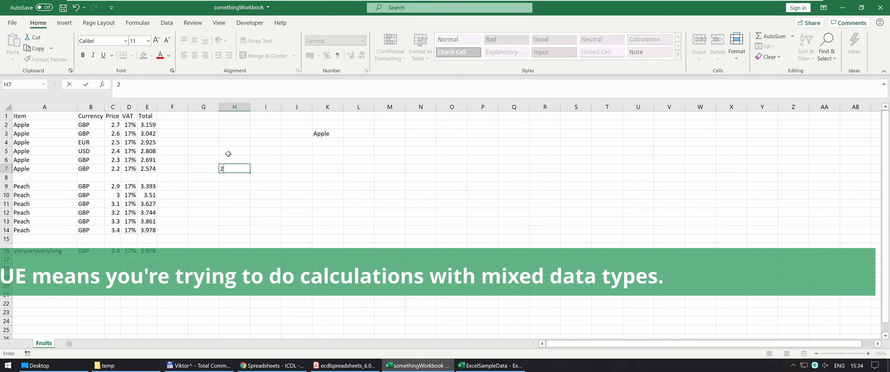
text(2 apples)
key(Return)
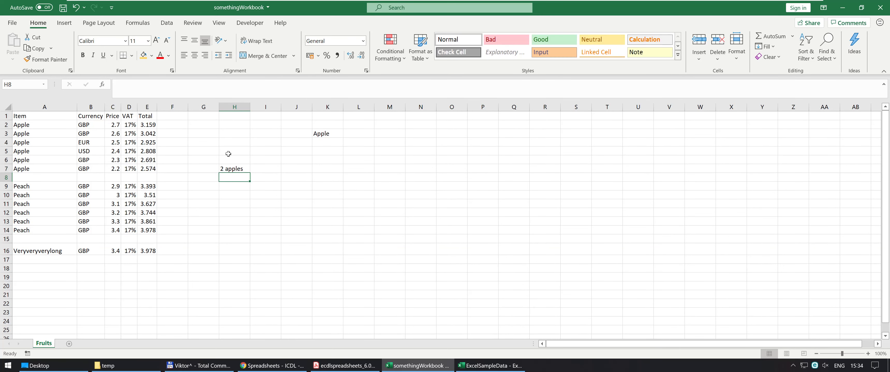
text(1 apple)
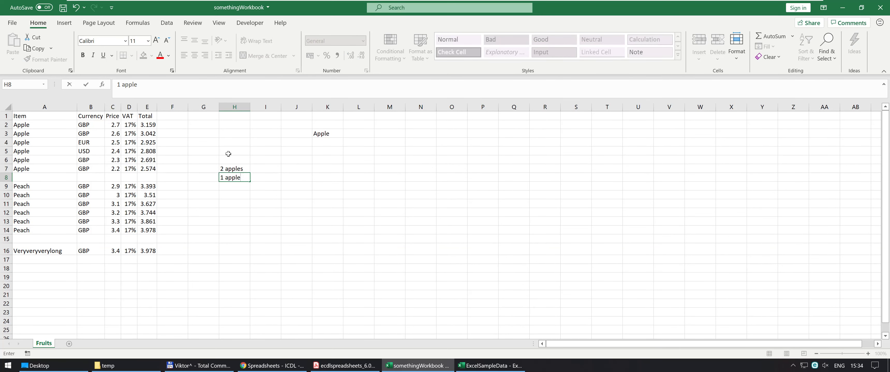
key(Tab)
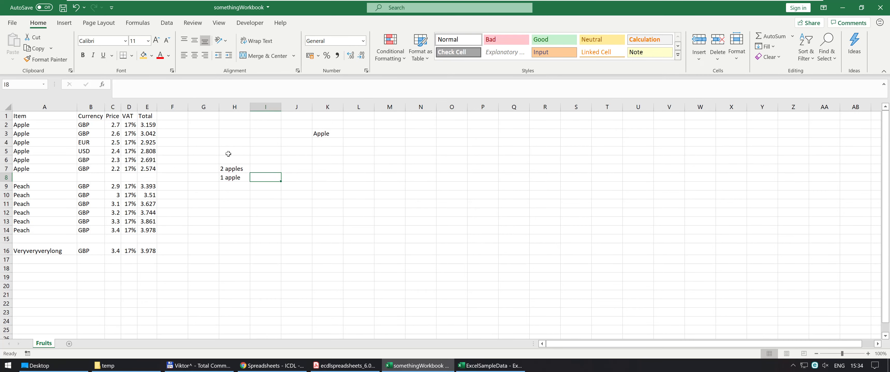
Enter the formula =H7+H8 in I8 to add the two text entries, and select that cell again
text(=)
key(Up)
text(+)
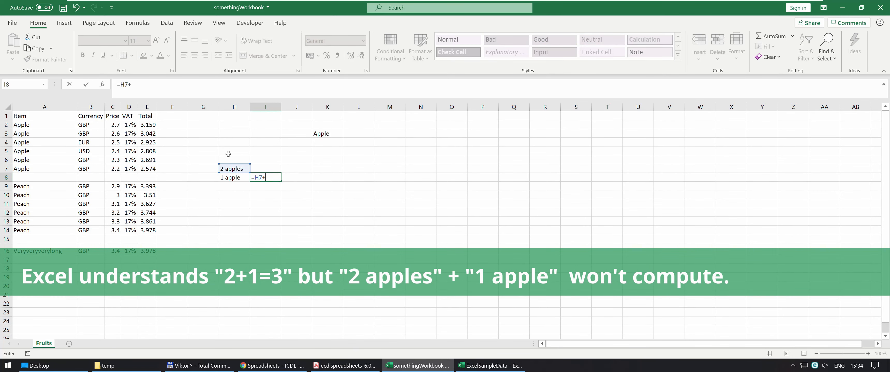
key(Left)
key(Return)
key(Up)
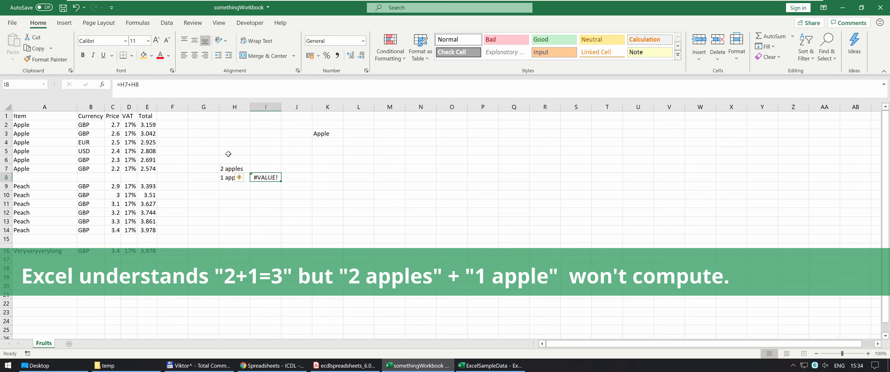
mouse_move(244, 182)
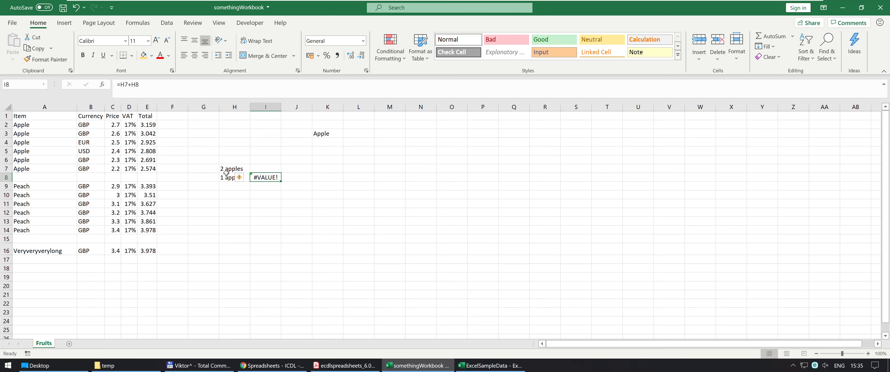
Clear the range H7:I8 and enter the plain numbers 2 in G7 and 1 in G8
drag(226, 172, 260, 179)
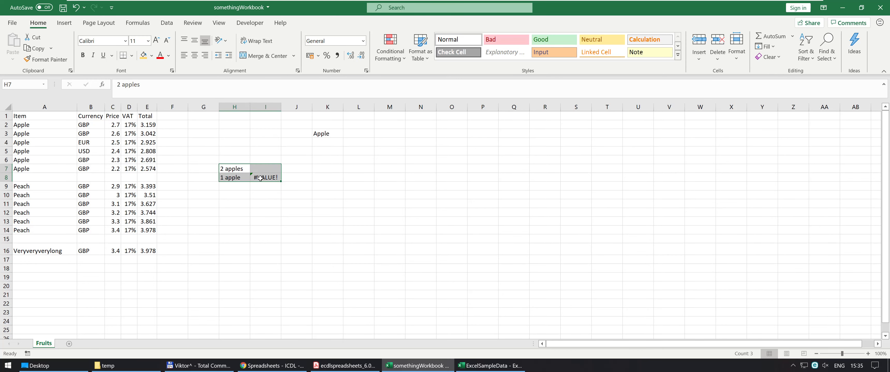
key(Delete)
key(Left)
text(2)
key(Return)
text(1)
key(Up)
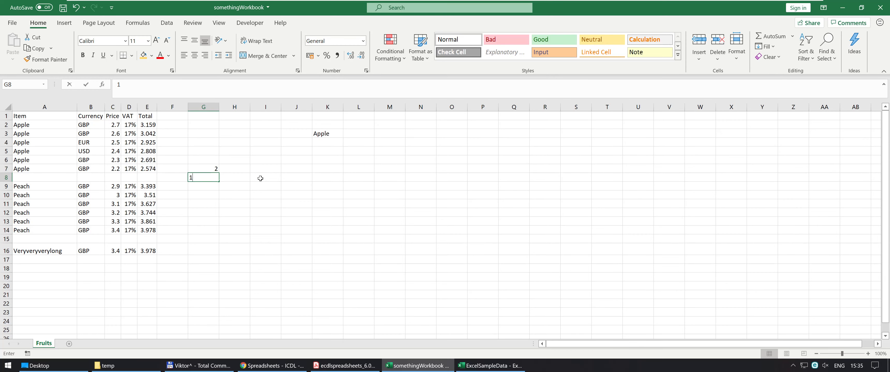
Fill both H7 and H8 with the text apple as a separate unit column beside the numbers
key(Right)
key(shift+Down)
text(apple)
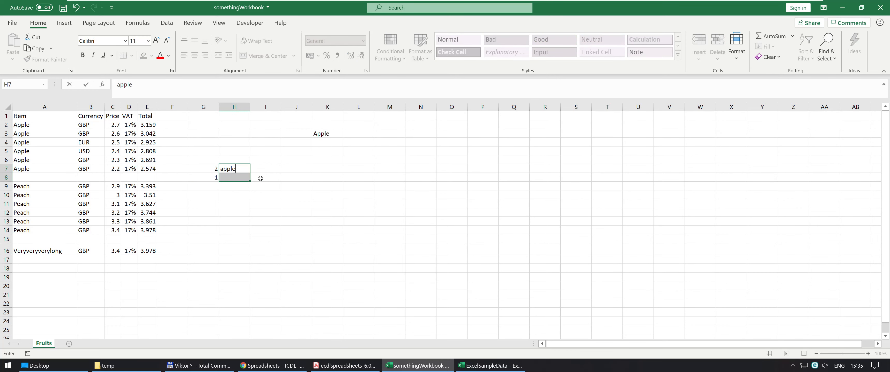
key(ctrl+Return)
Enter the formula =G7+G8 in I8 to add only the two numeric cells
click(260, 178)
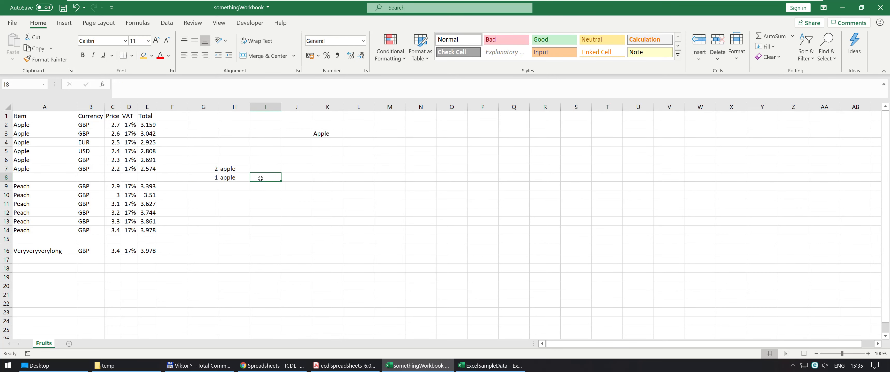
text(=)
key(Left)
key(Left)
key(Up)
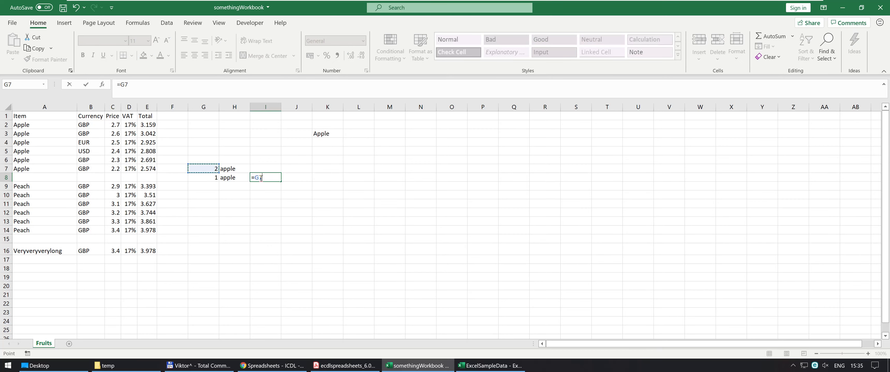
text(+)
key(Left)
key(Left)
key(Tab)
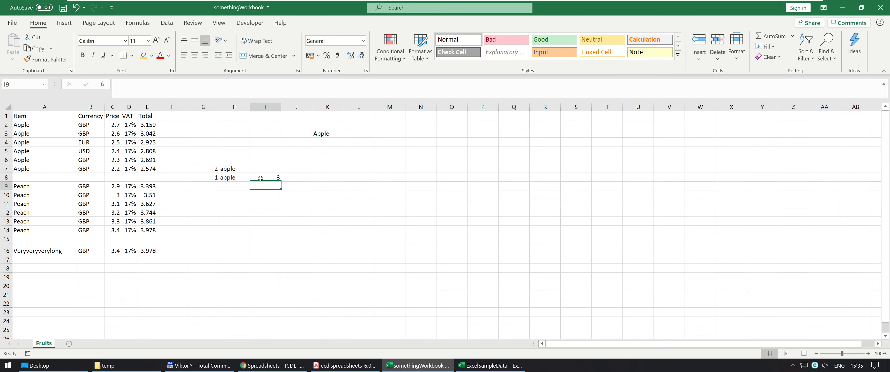
Enter the unit text apple in J8, beside the sum, and select that cell again
text(apple)
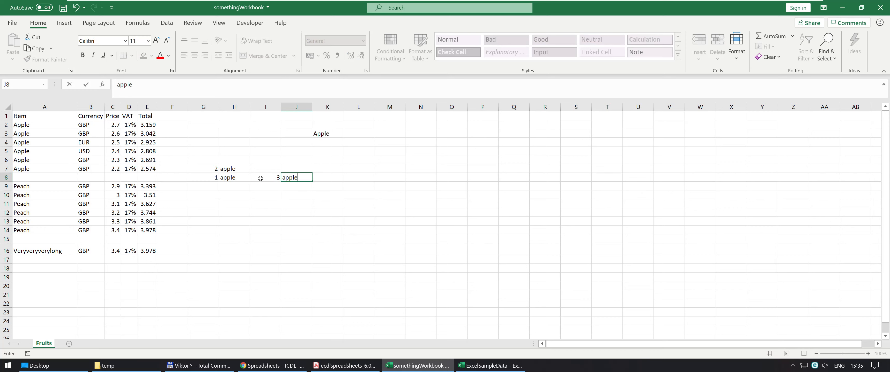
key(Return)
key(Up)
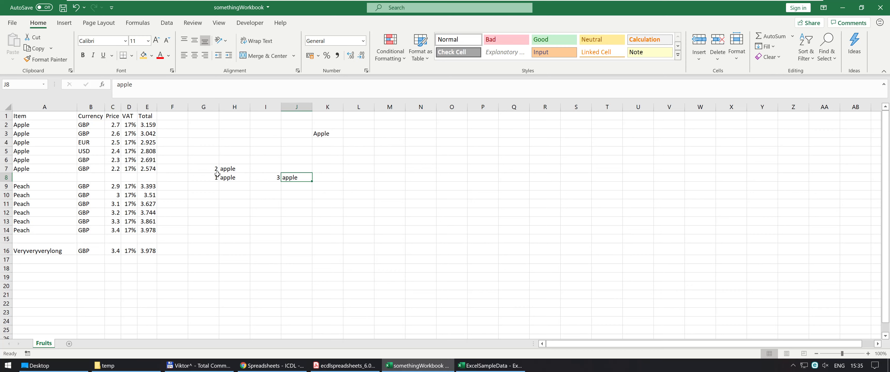
Clear the example data in G7:J8 and switch to the ECDL syllabus in Acrobat Reader
drag(211, 169, 297, 179)
key(Delete)
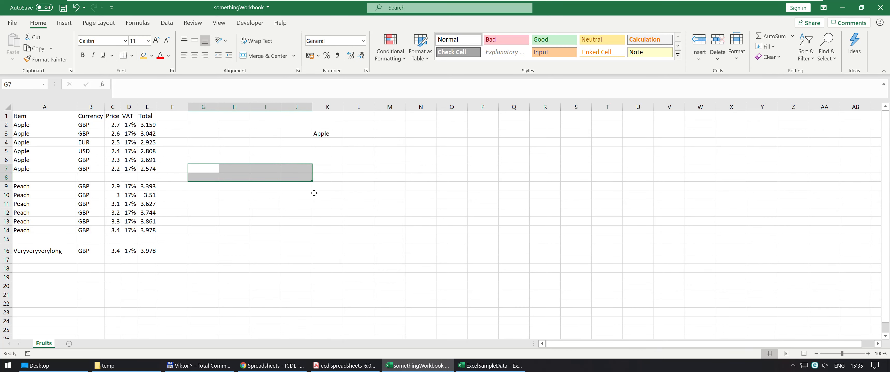
key(alt+Tab)
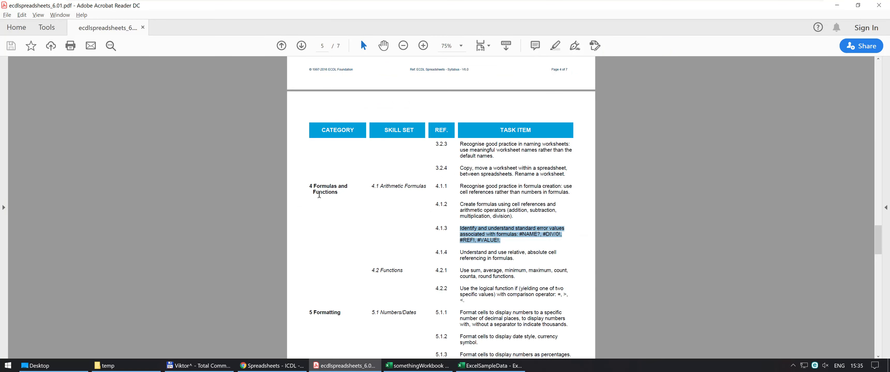